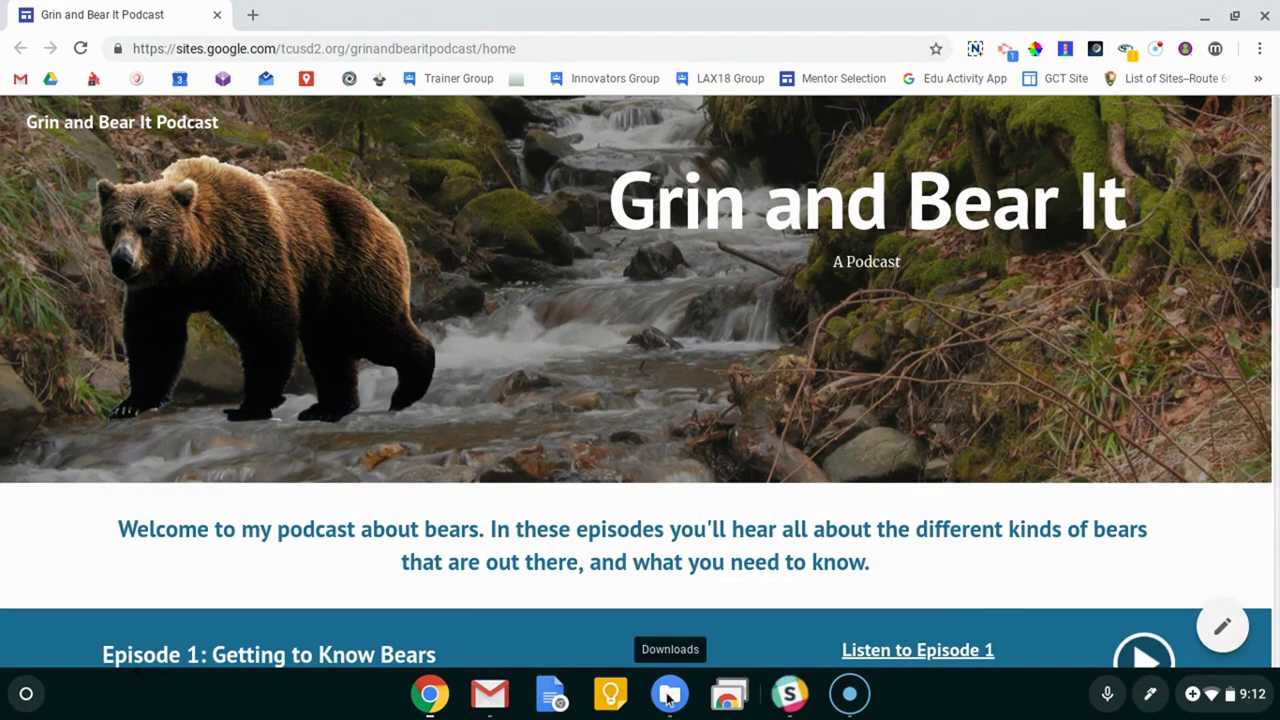
- Select the 7.9 MB Laserpack (1).mp3 in the Downloads folder, briefly checking the app launcher
left_click(670, 693)
left_click(853, 336)
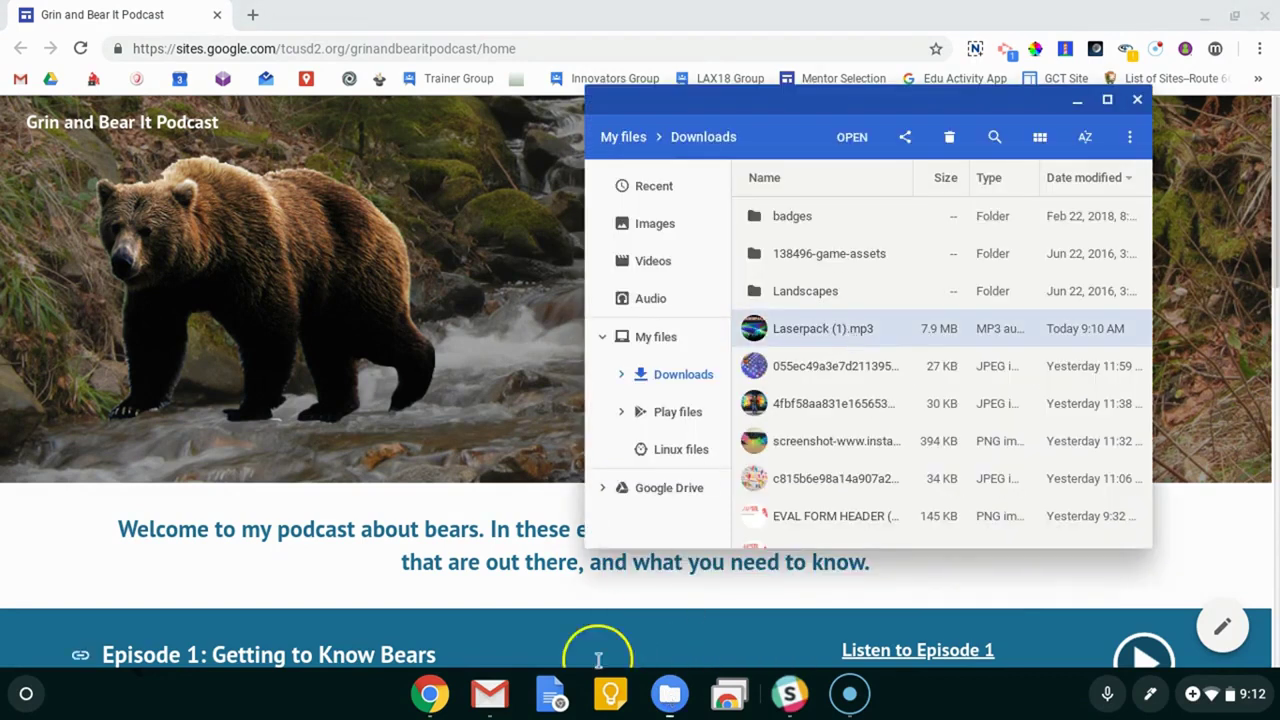
left_click(27, 693)
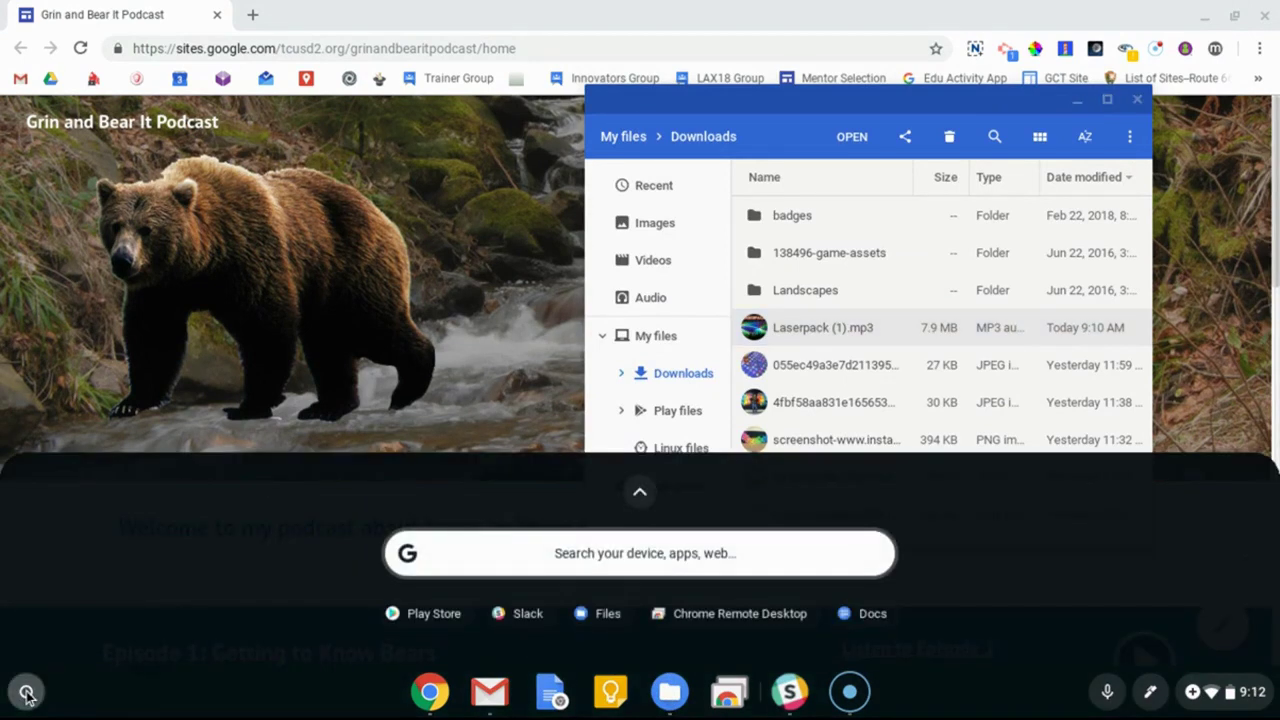
left_click(641, 496)
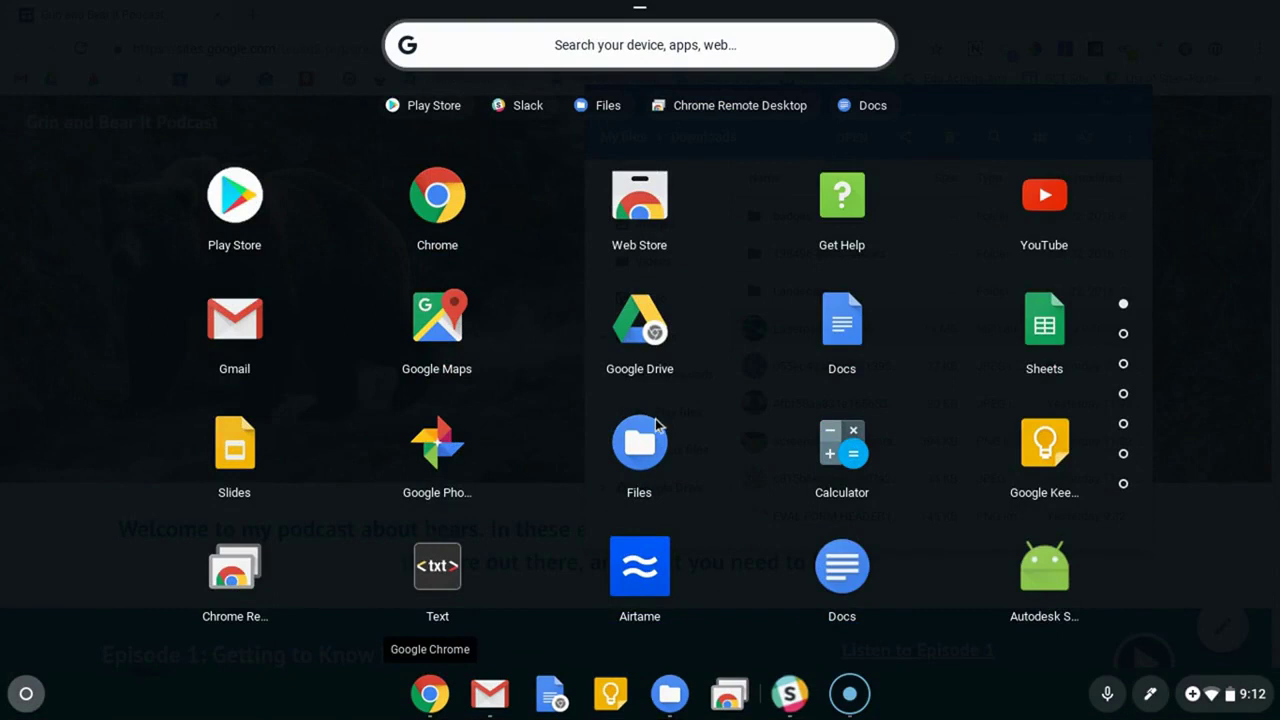
left_click(648, 432)
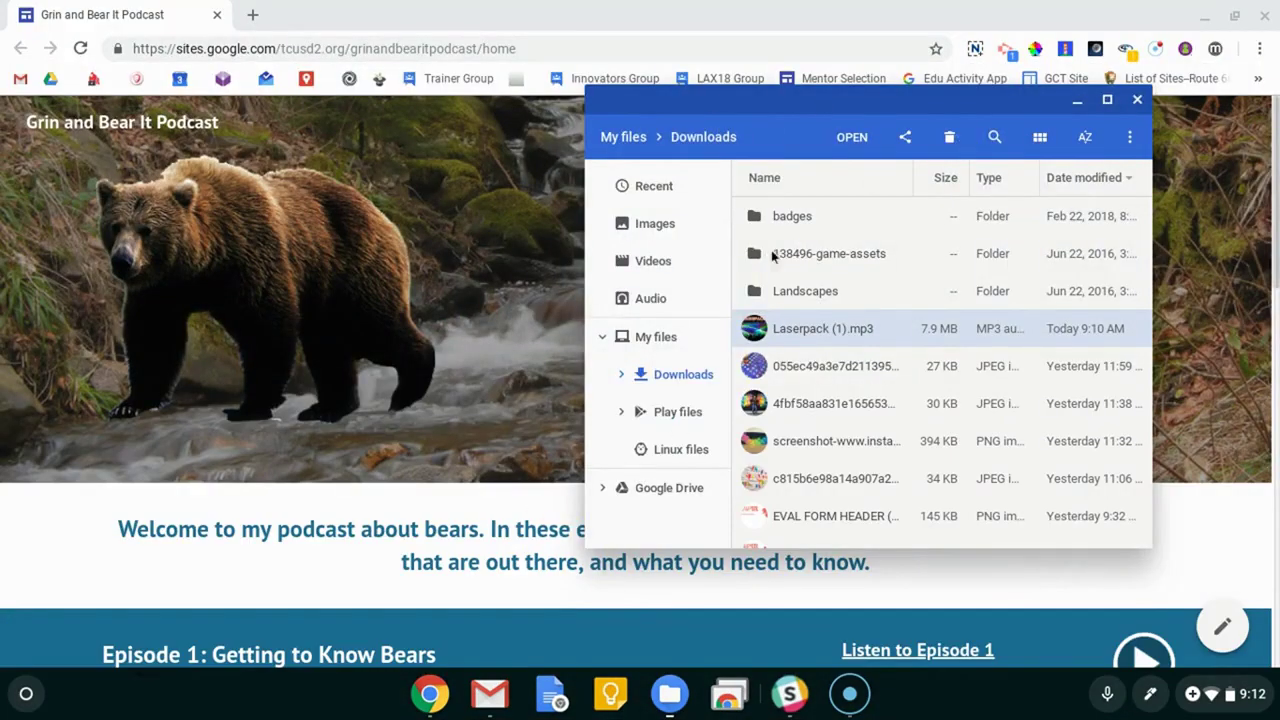
- Open Laserpack (1).mp3 in Audio Player, raise the volume to full, and pause at 0:08
double_click(810, 330)
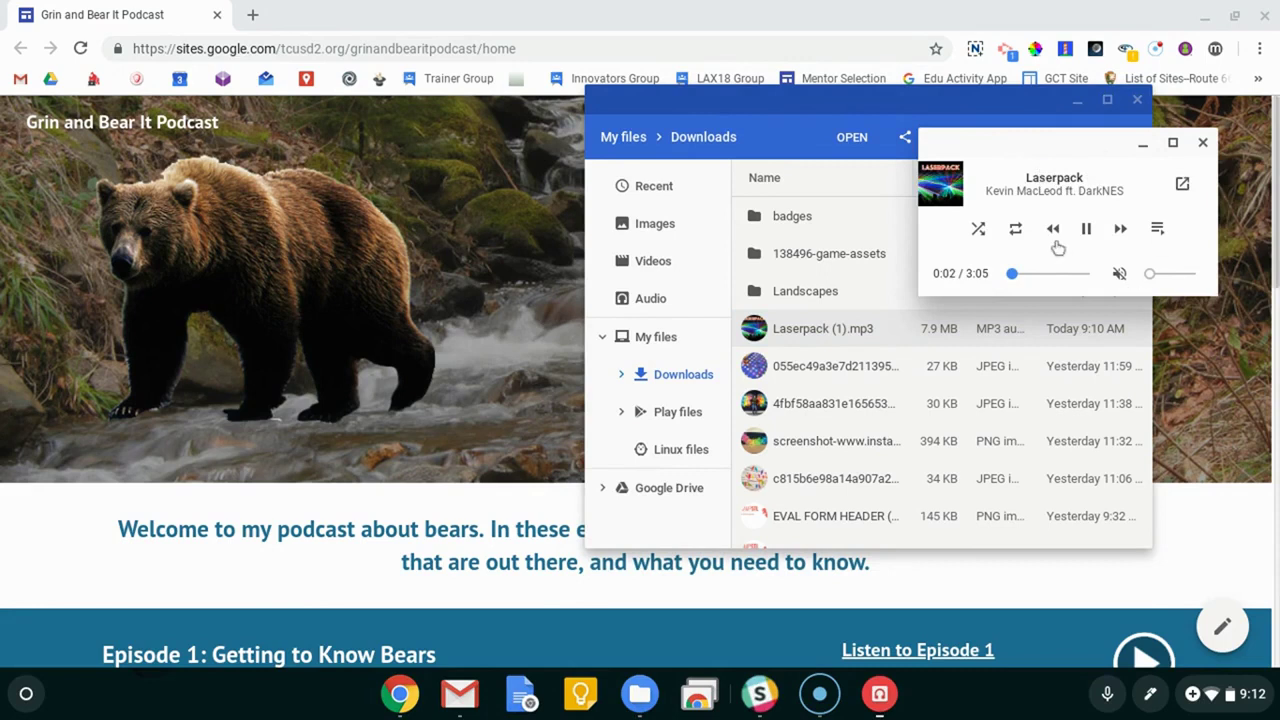
left_click(1157, 275)
left_click_drag(1160, 281, 1196, 273)
left_click(1090, 231)
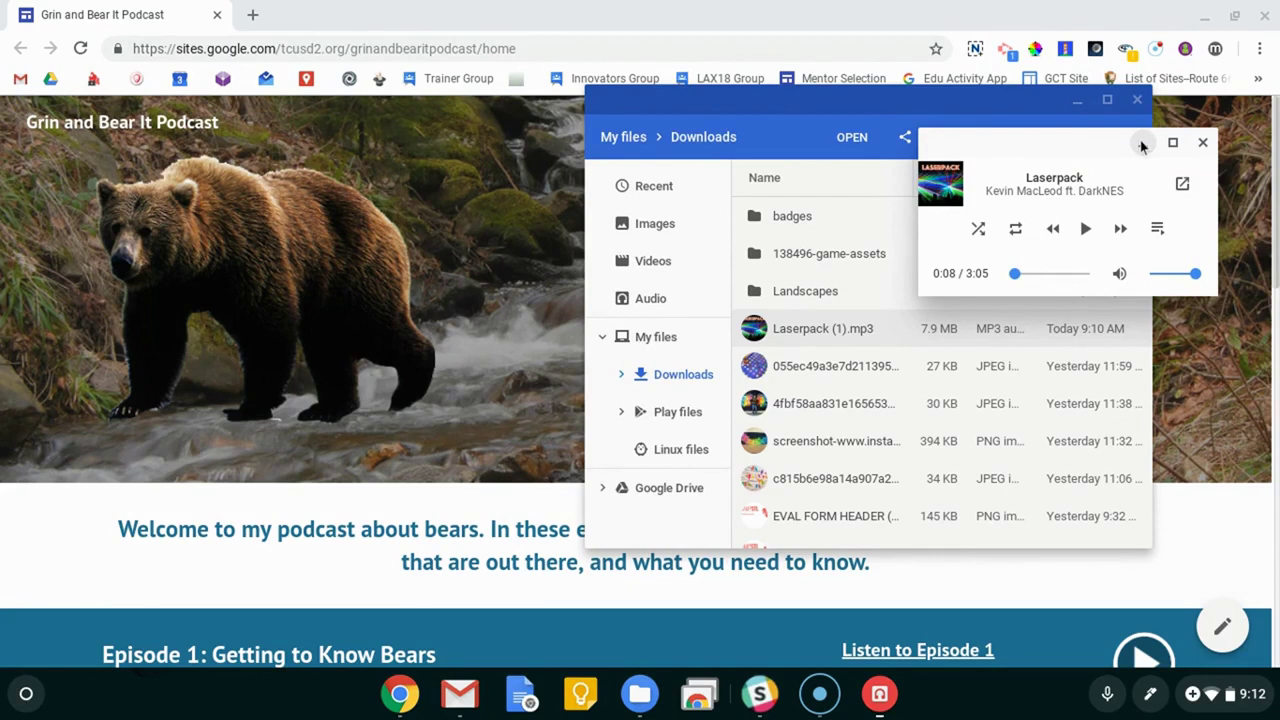
- Set Screencastify to Desktop recording with microphone, 3-second countdown and system audio enabled
left_click(1005, 50)
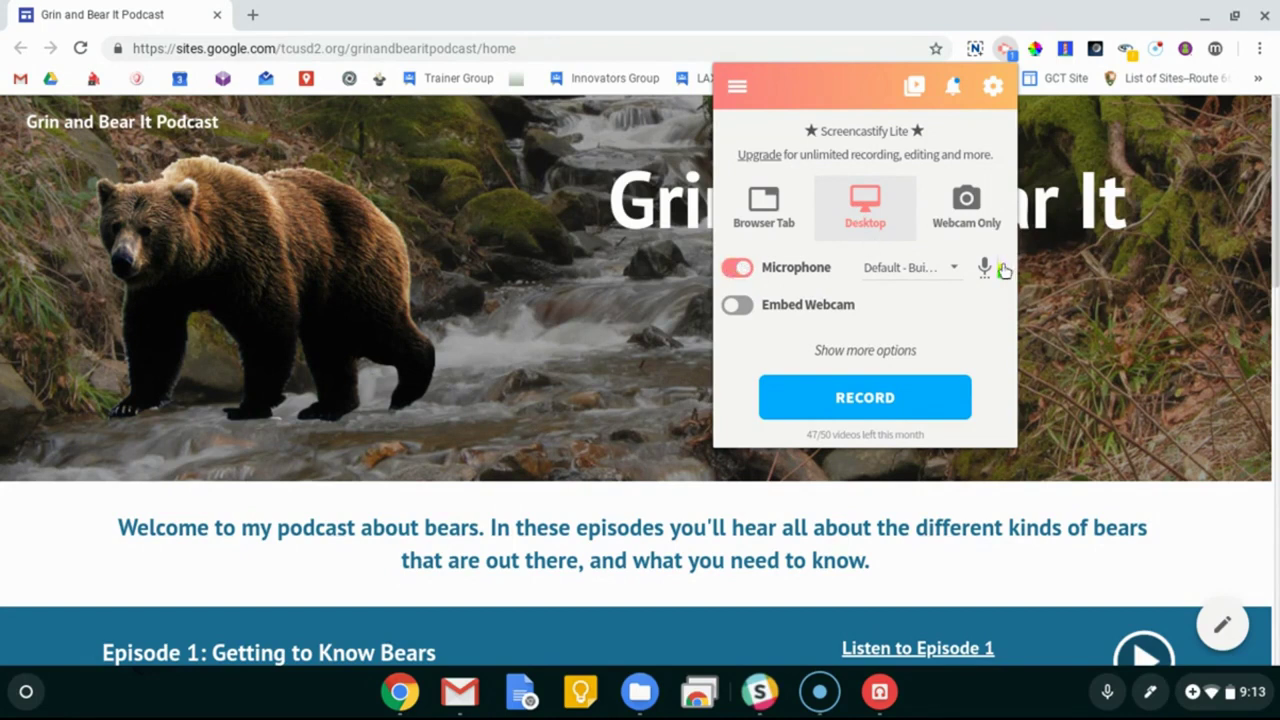
left_click(882, 350)
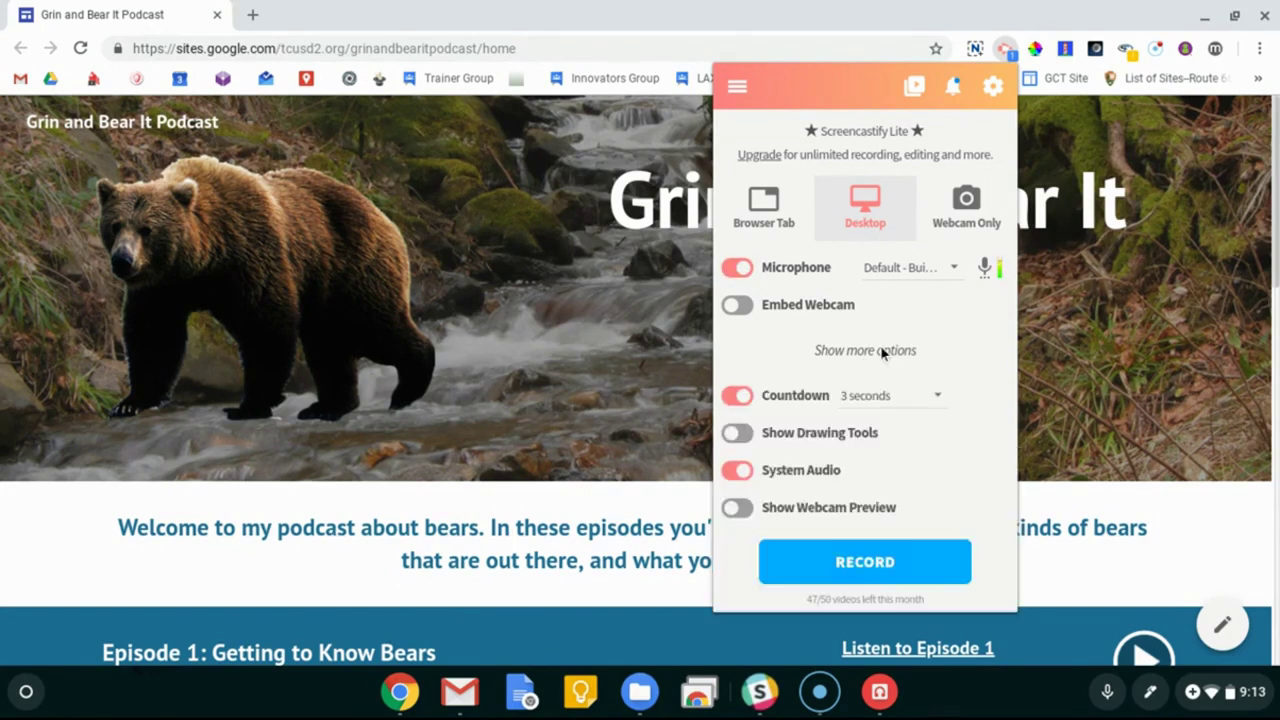
left_click(738, 470)
left_click(738, 470)
- Share Your Entire Screen with audio to start the 3-second recording countdown
left_click(873, 564)
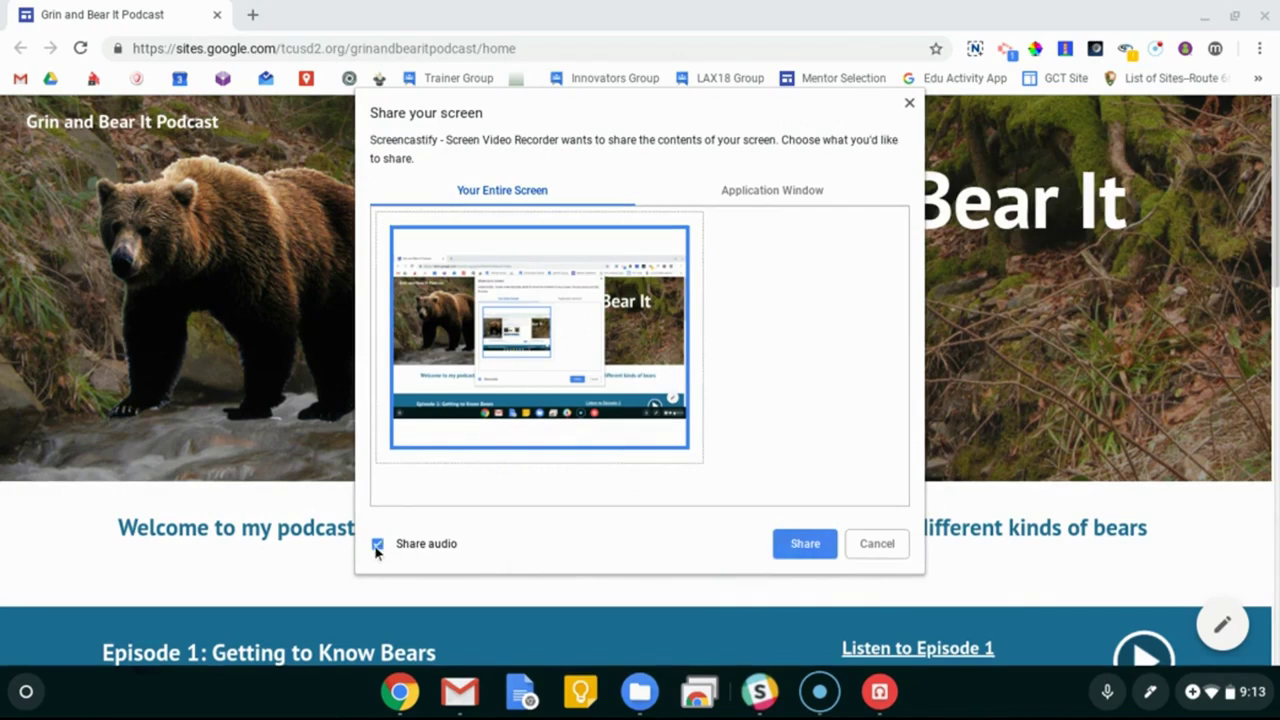
left_click(806, 543)
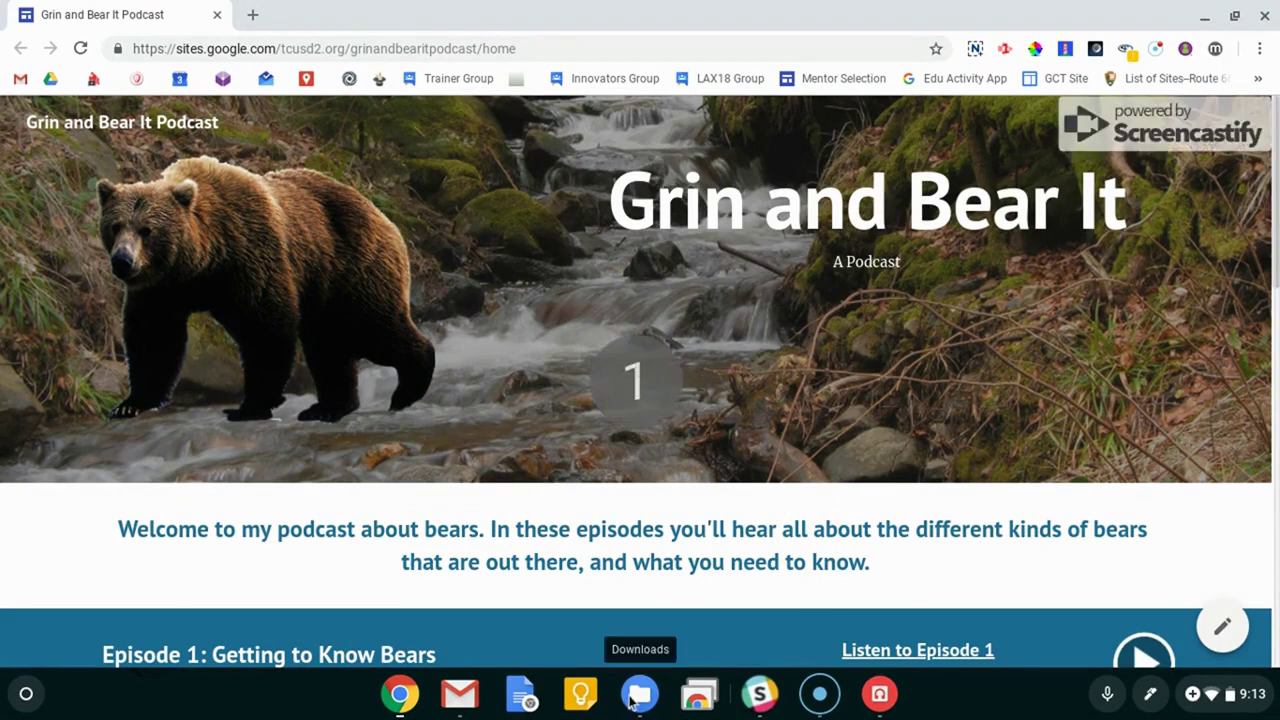
- Play the Laserpack track at a lowered volume, pause it, and rewind to 0:00
left_click(879, 694)
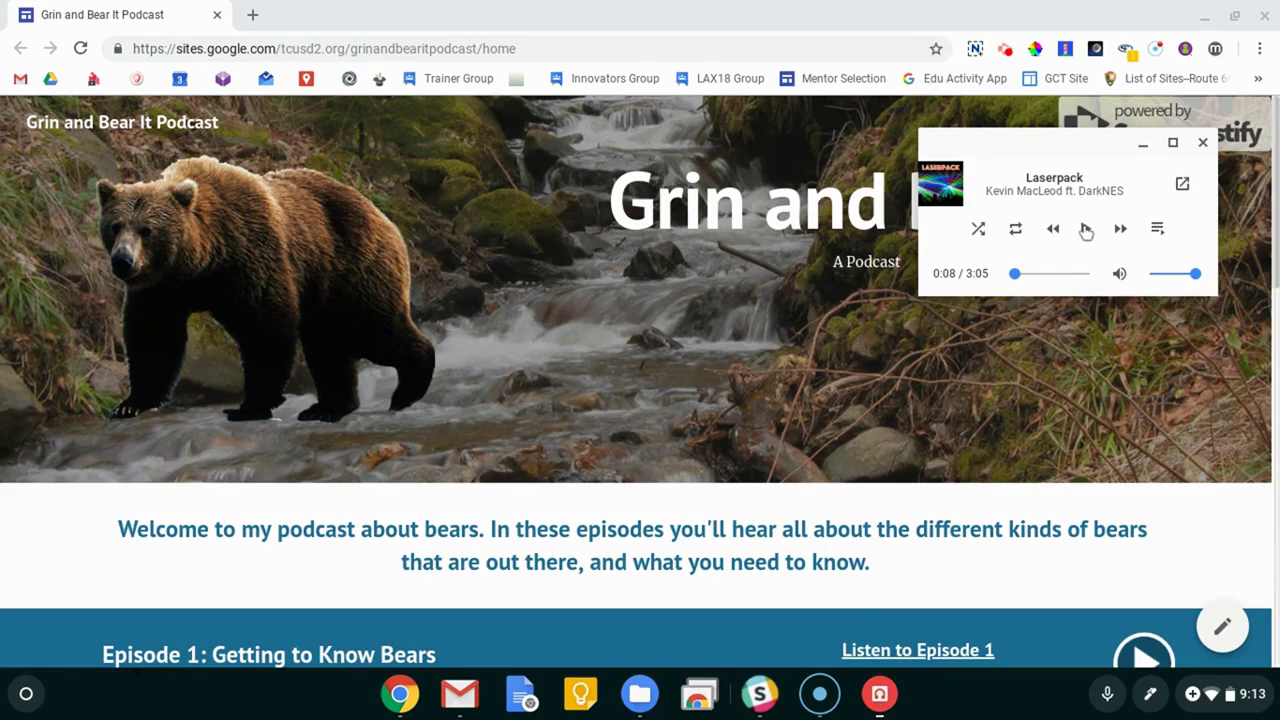
left_click(1086, 230)
left_click_drag(1195, 275, 1150, 284)
left_click(1086, 230)
left_click(1008, 276)
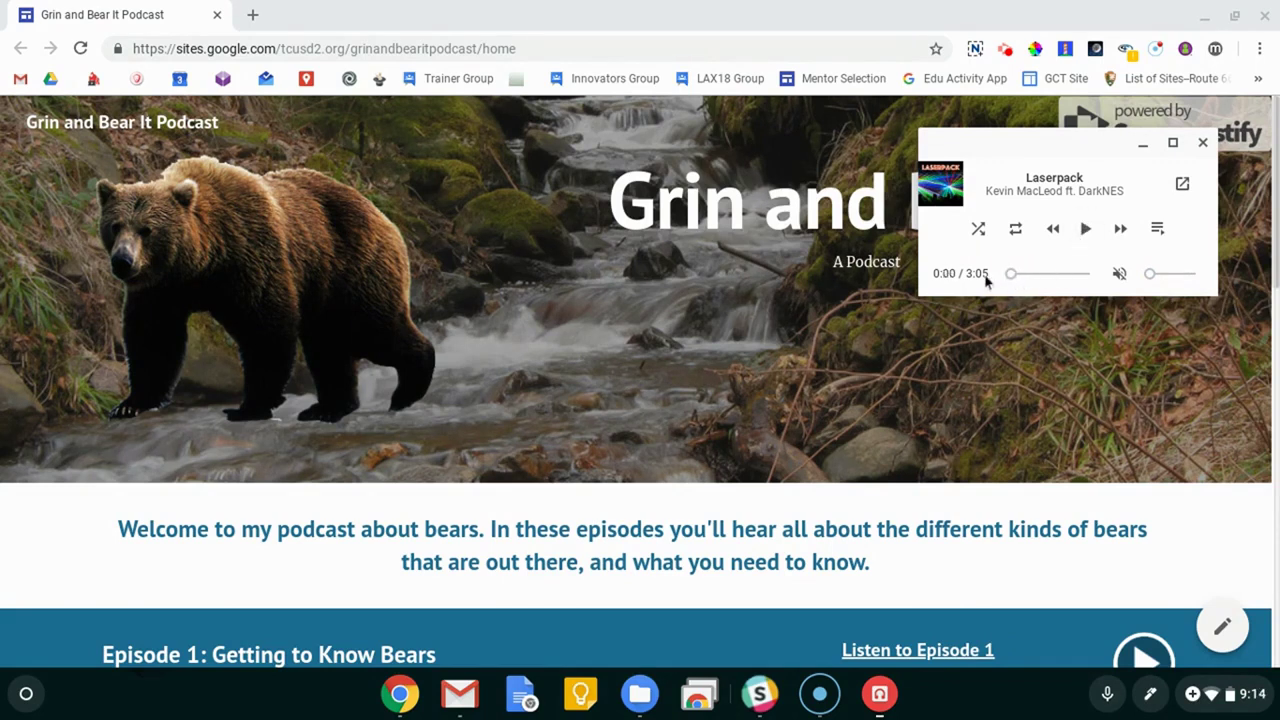
- Replay the intro music from the start with volume raised, pause at 0:15, and close Audio Player
left_click(1085, 228)
left_click_drag(1152, 281, 1189, 283)
left_click(1088, 230)
left_click(1203, 146)
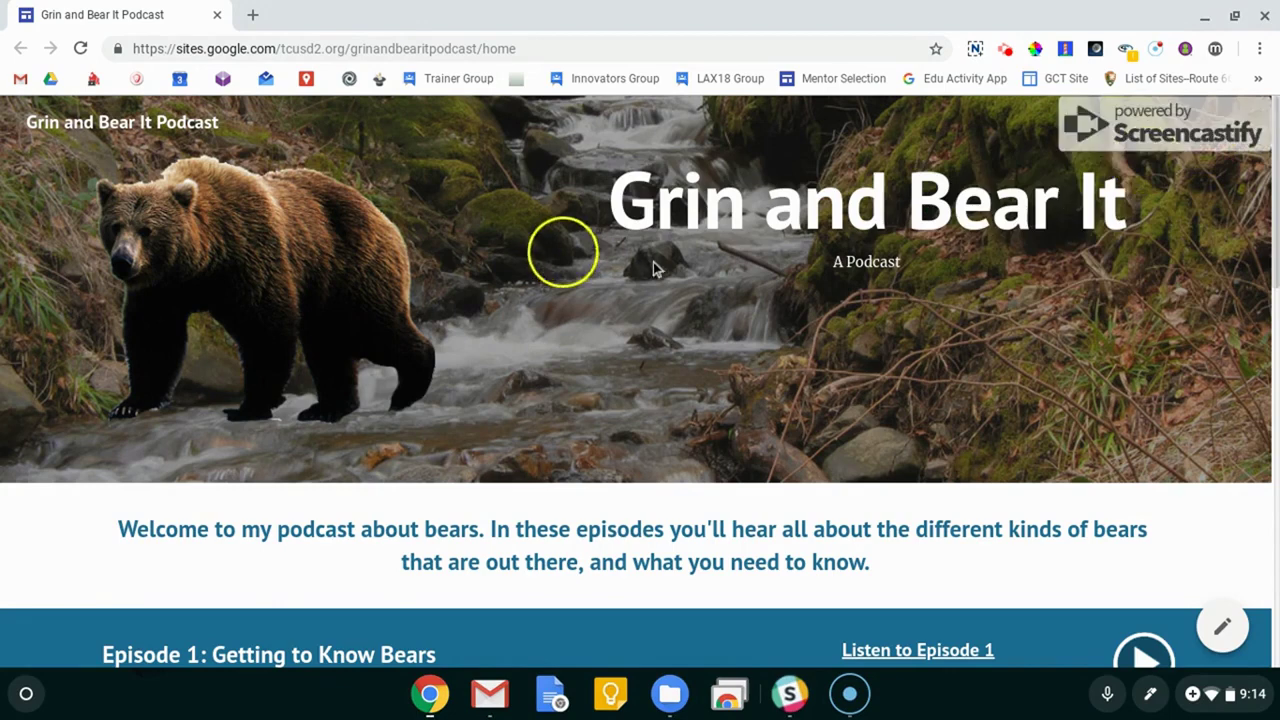
- Scroll the Grin and Bear It Podcast page to the Episode 1 Show Notes, briefly viewing Files
scroll(655, 270, "down", 2)
scroll(655, 270, "down", 5)
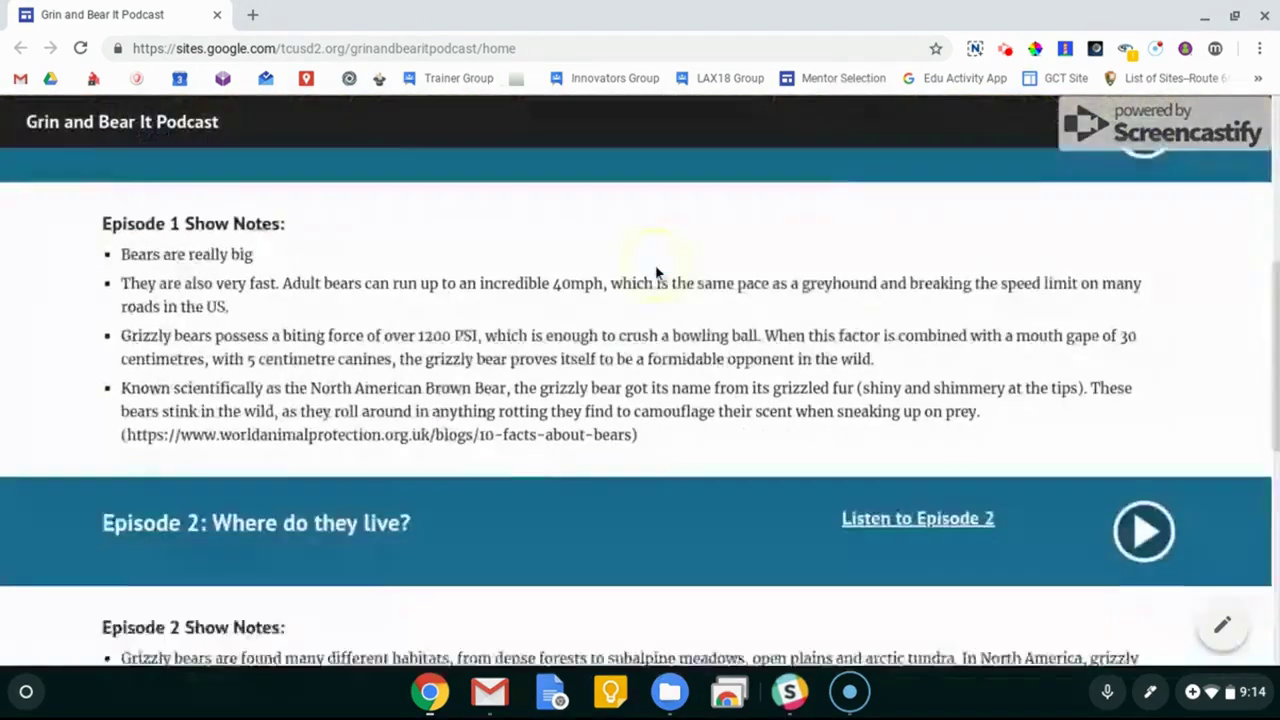
scroll(655, 265, "up", 1)
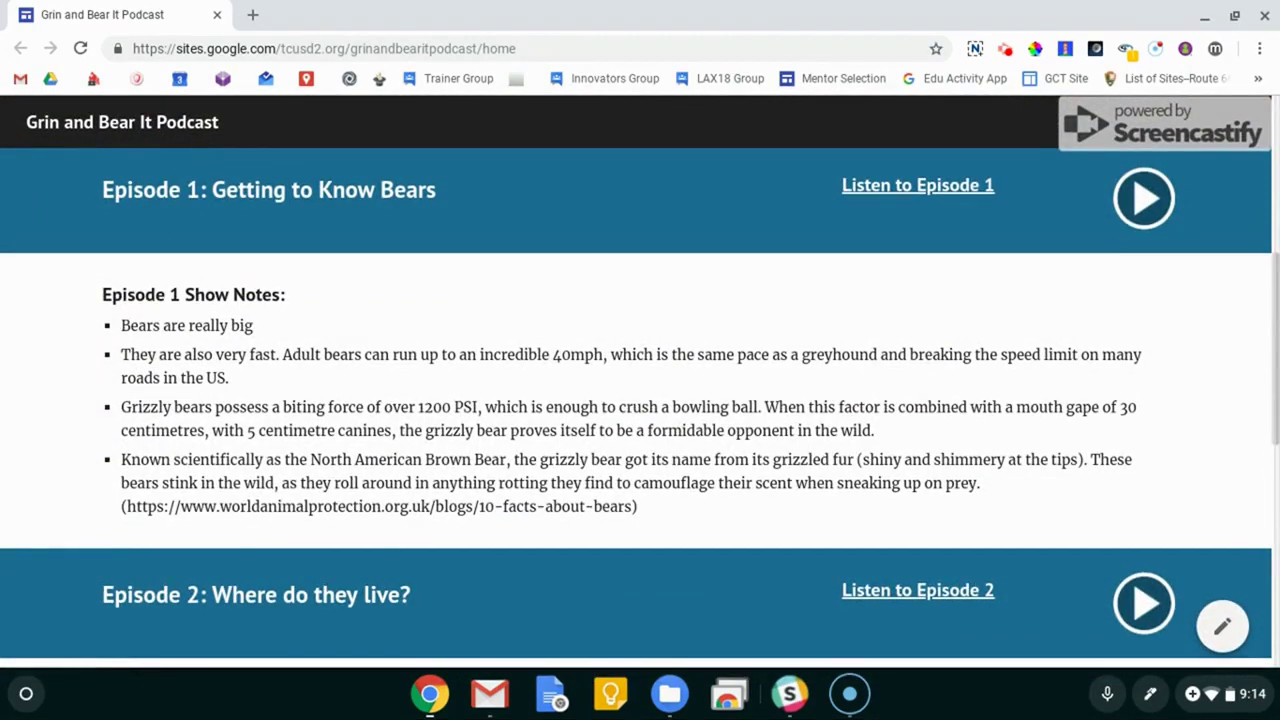
left_click(670, 700)
scroll(846, 358, "down", 5)
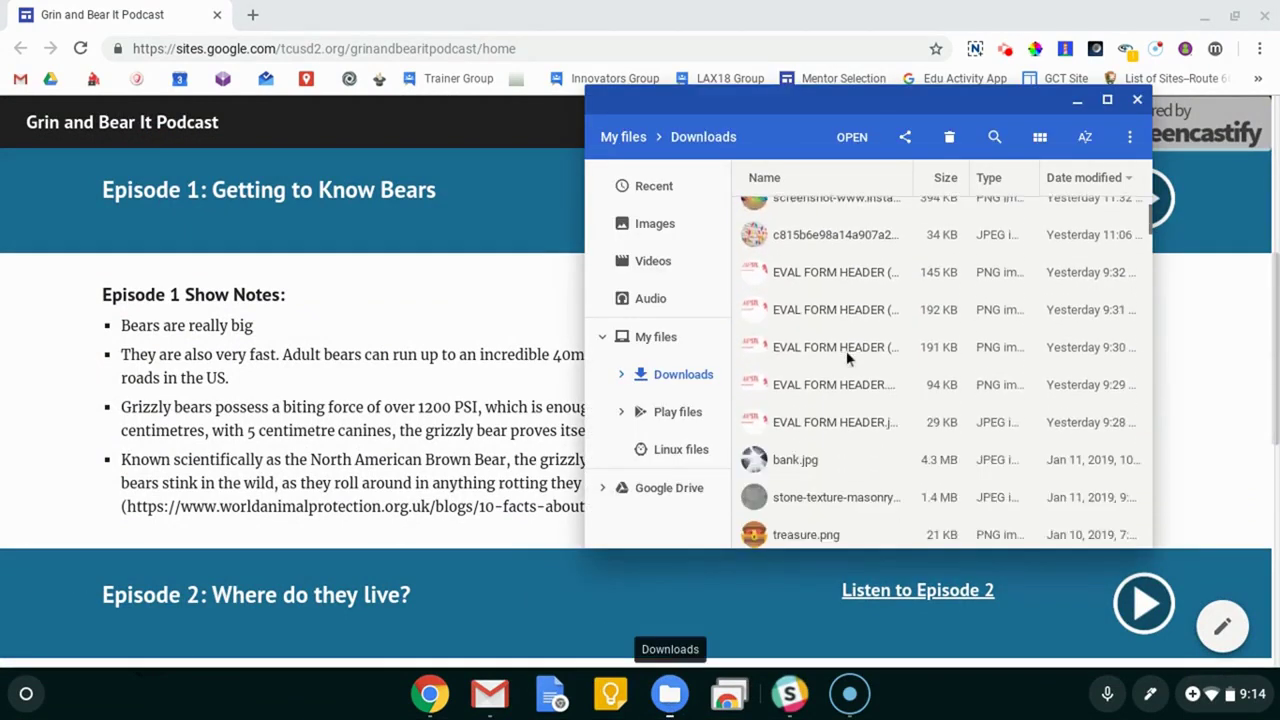
scroll(846, 350, "down", 1)
scroll(846, 350, "up", 6)
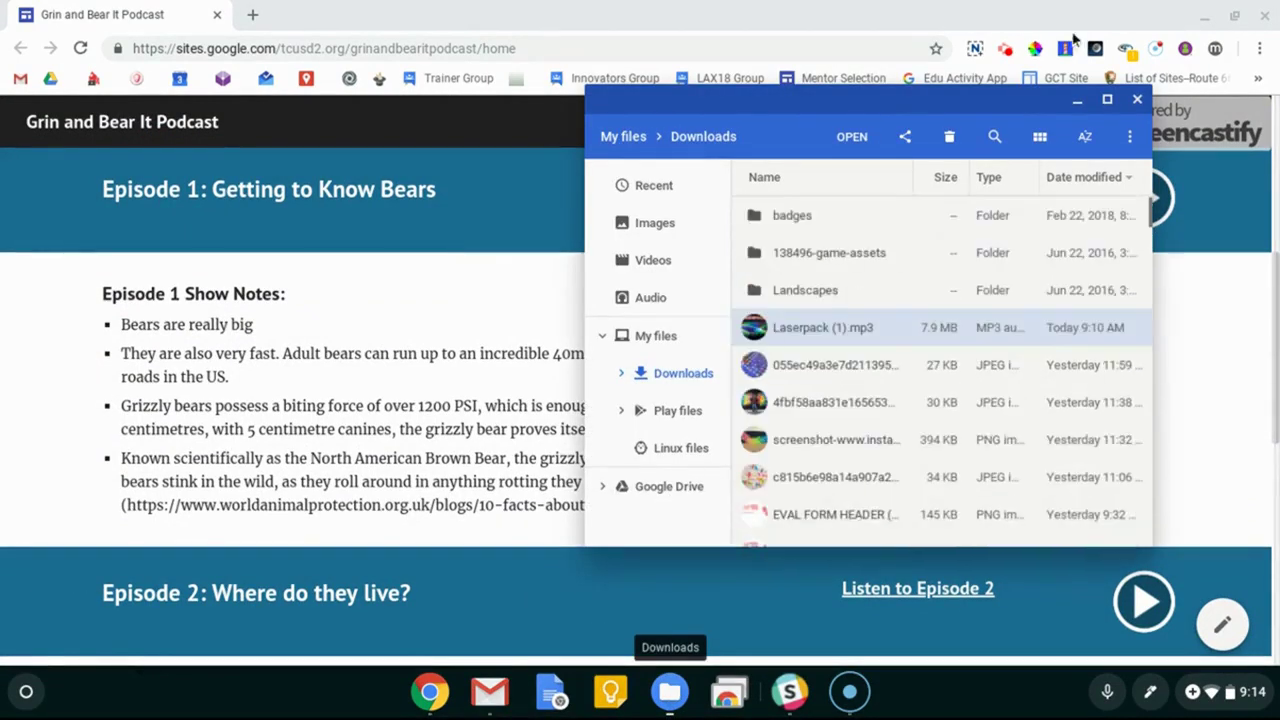
left_click(918, 18)
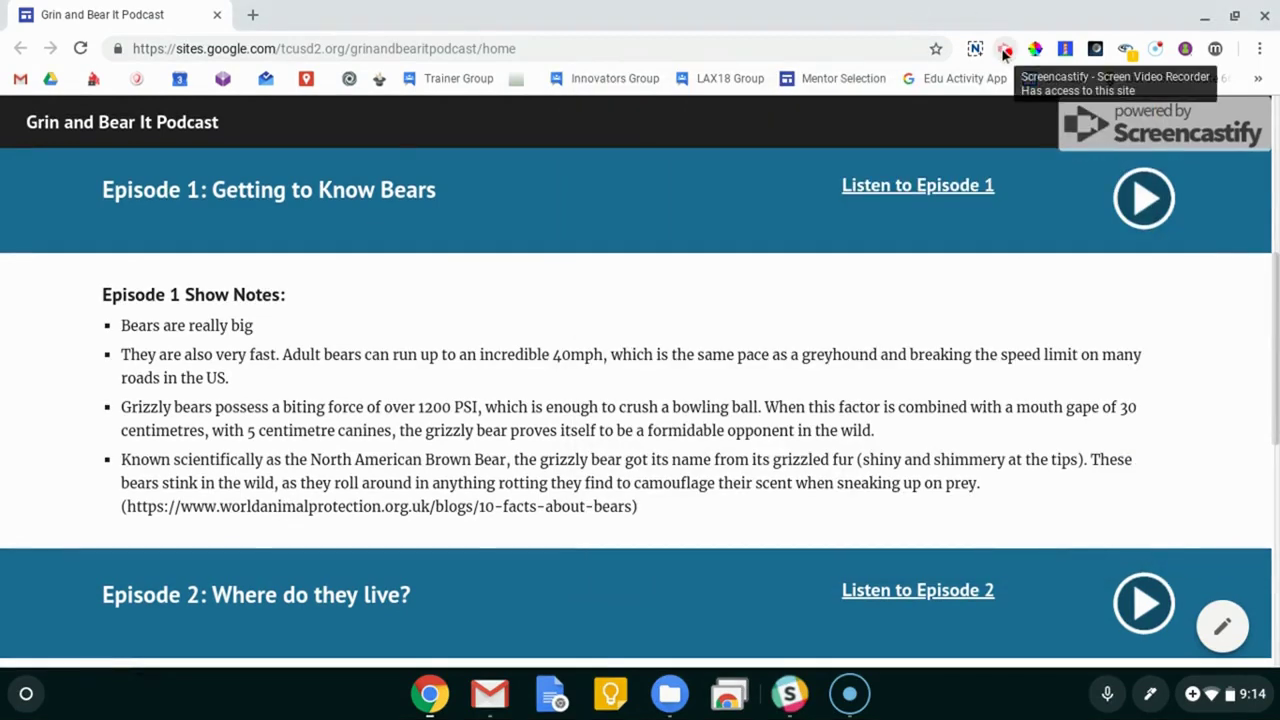
- Stop the Screencastify desktop recording at 01:11
left_click(1004, 50)
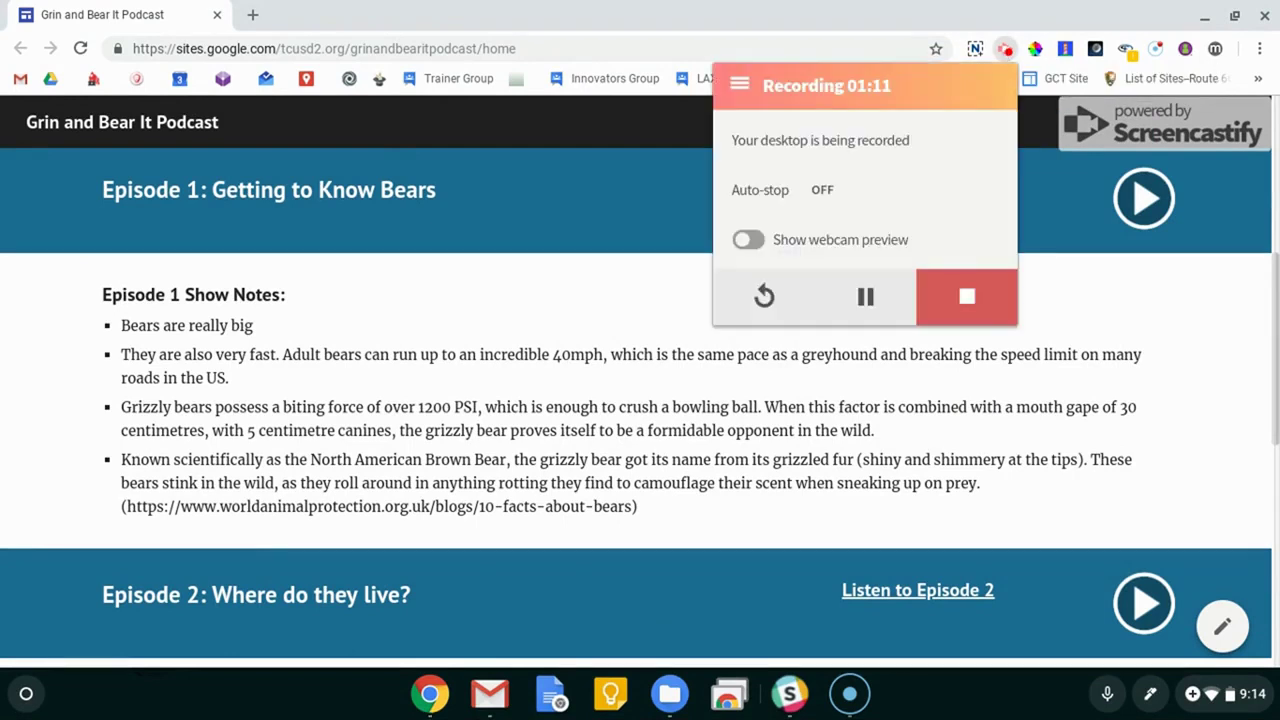
left_click(957, 294)
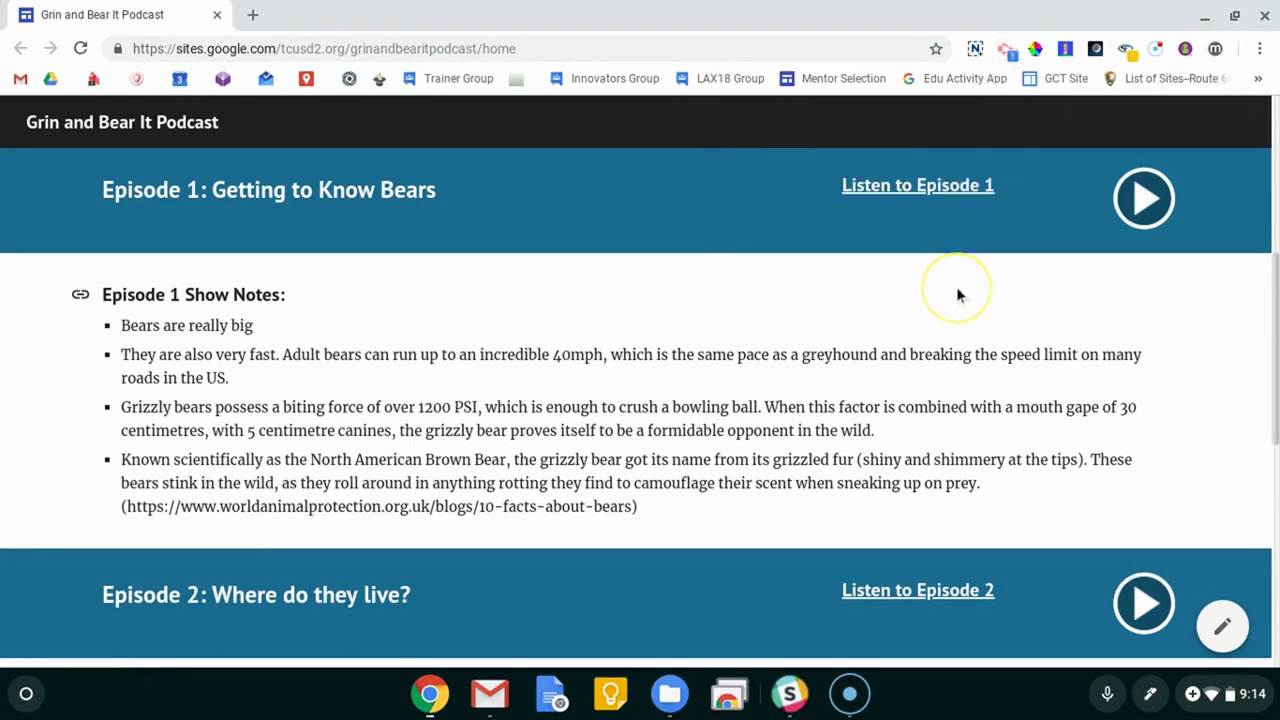
left_click(1141, 598)
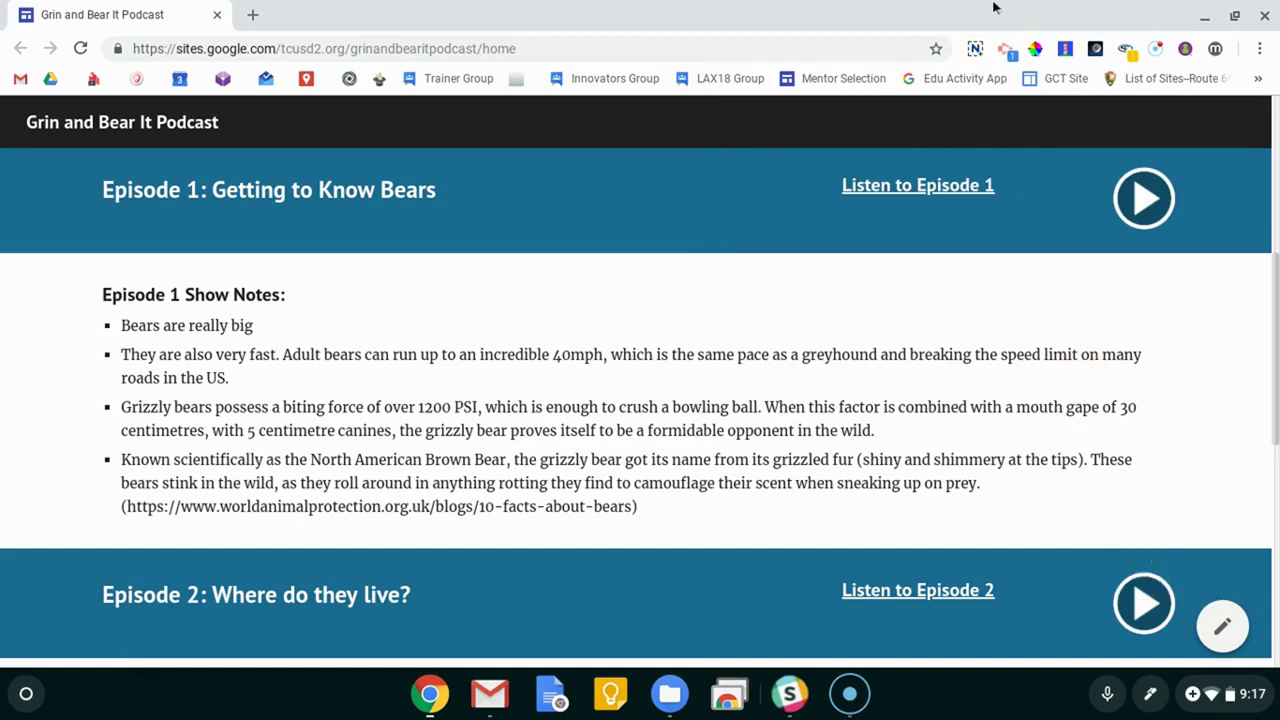